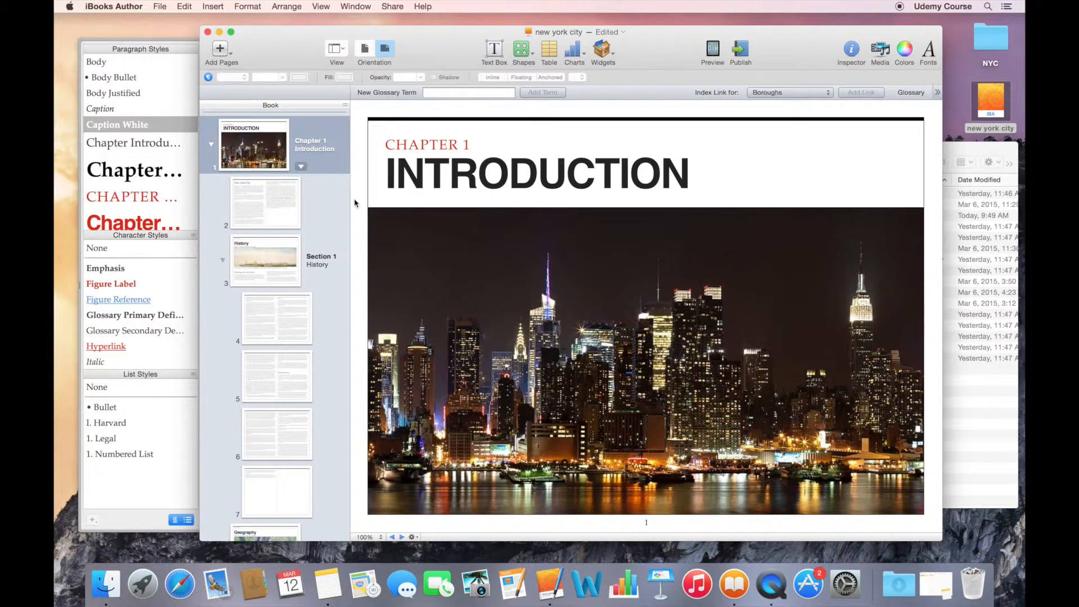
# Step: Go to page 4 of the new york city book and select its two-column body text box
pyautogui.click(279, 323)
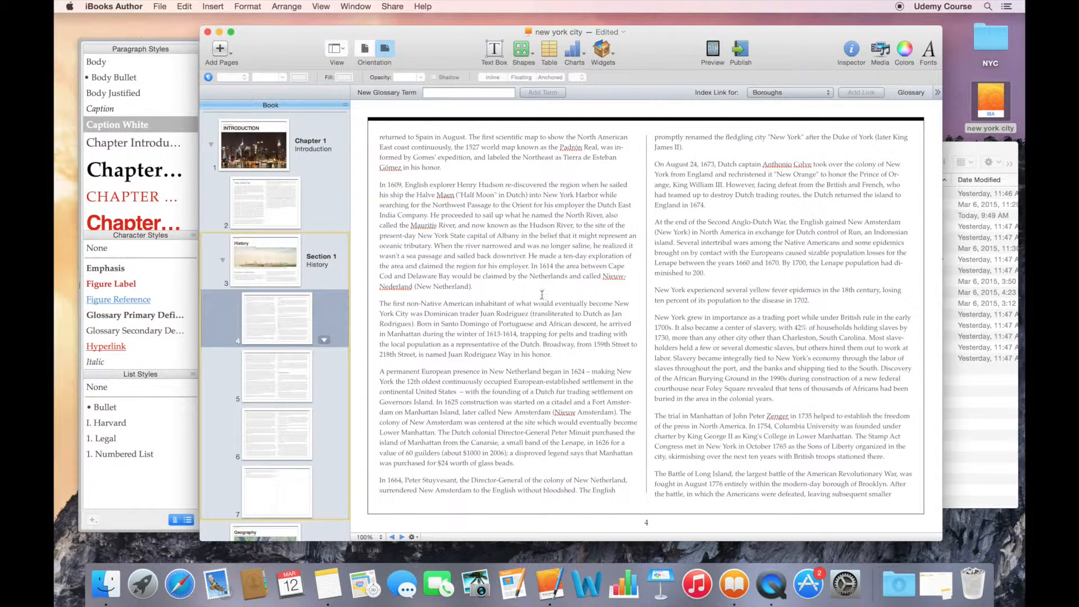
pyautogui.hscroll(3, 804, 277)
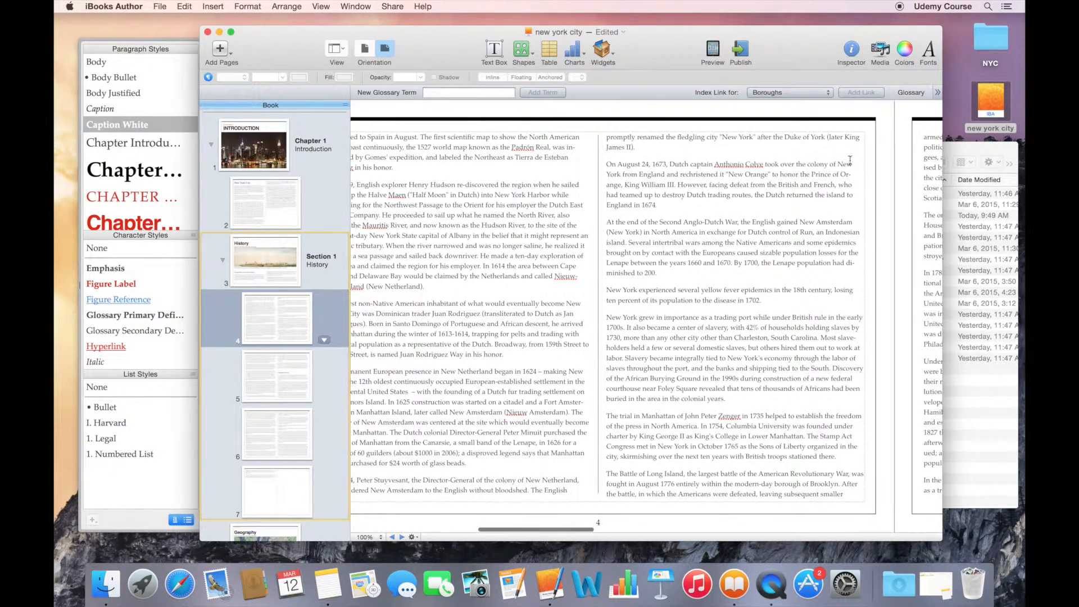
pyautogui.click(864, 130)
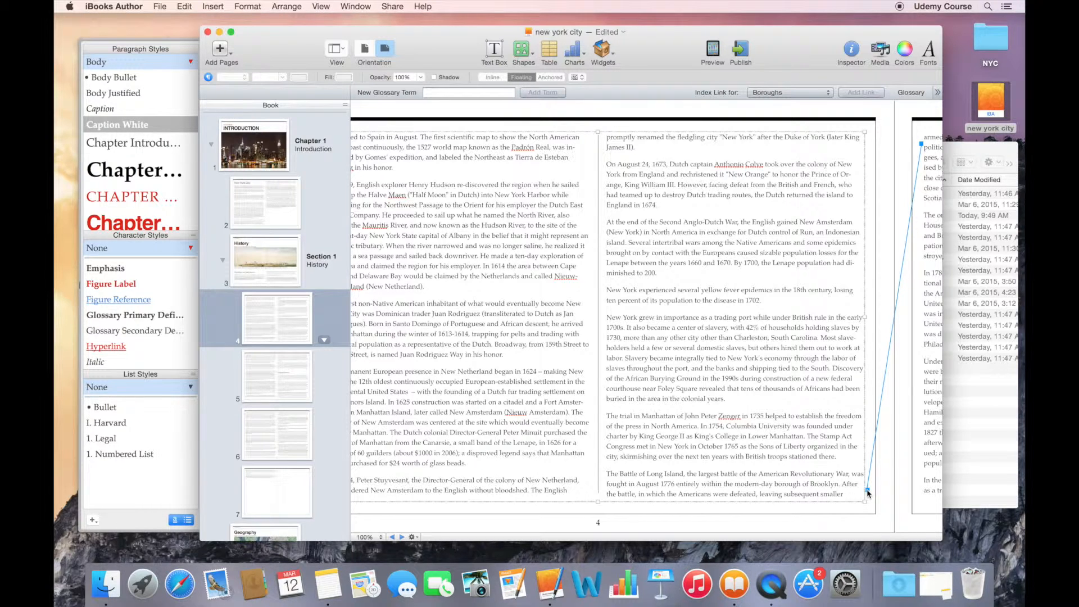
# Step: Insert a floating text box at the page's top right, sized 200 by 230 pt
pyautogui.click(494, 50)
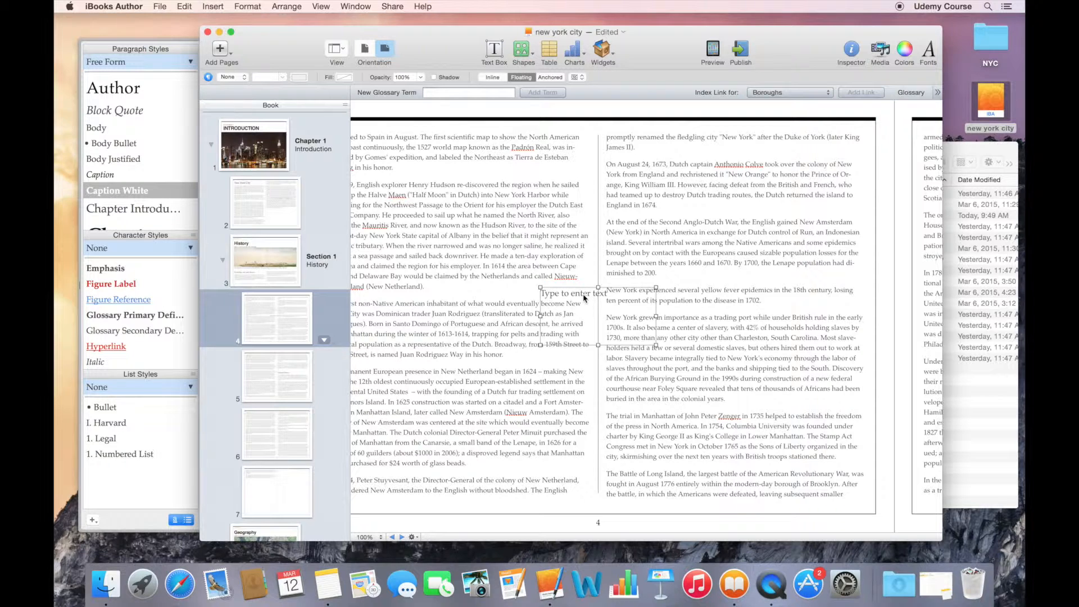
pyautogui.moveTo(585, 298); pyautogui.dragTo(798, 142)
pyautogui.moveTo(811, 191); pyautogui.dragTo(813, 347)
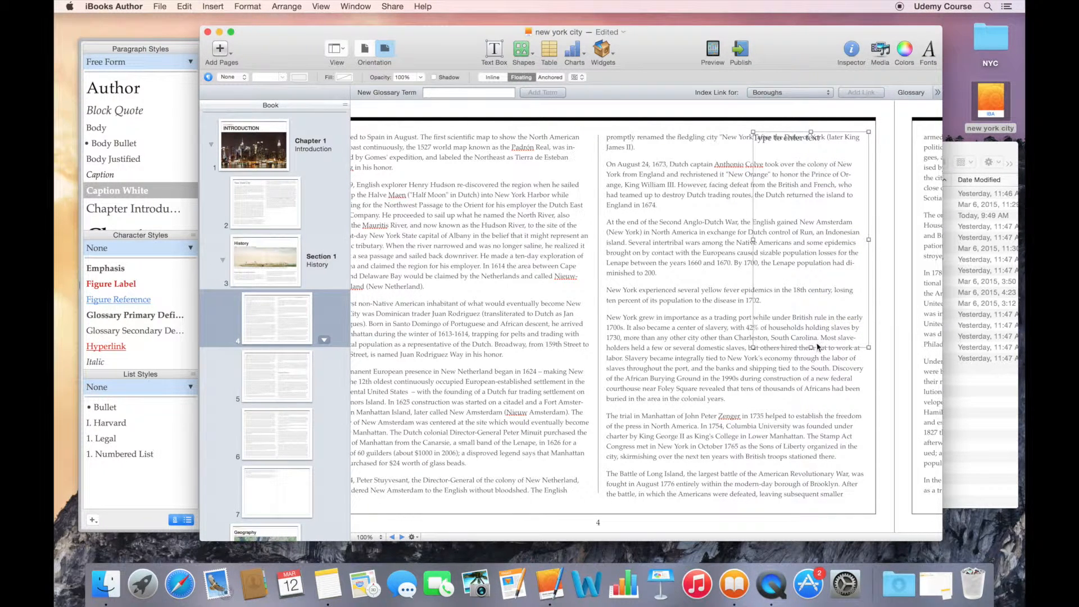
# Step: Type 'This is my text' into the box, then reselect it and show its Inspector settings
pyautogui.doubleClick(793, 188)
pyautogui.write('T')
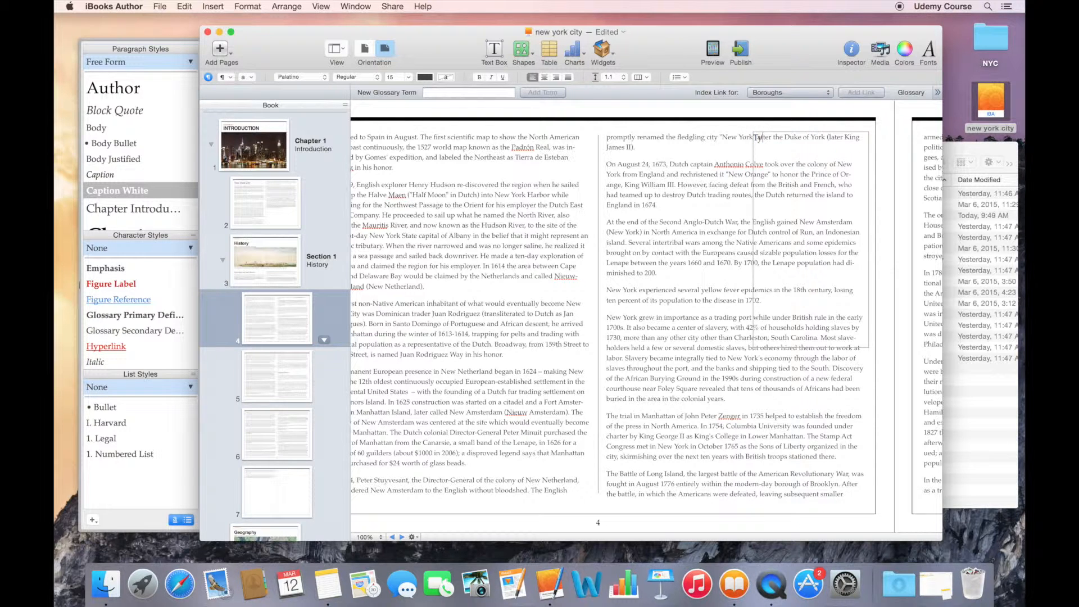
pyautogui.write('his is my text.')
pyautogui.click(887, 231)
pyautogui.click(827, 250)
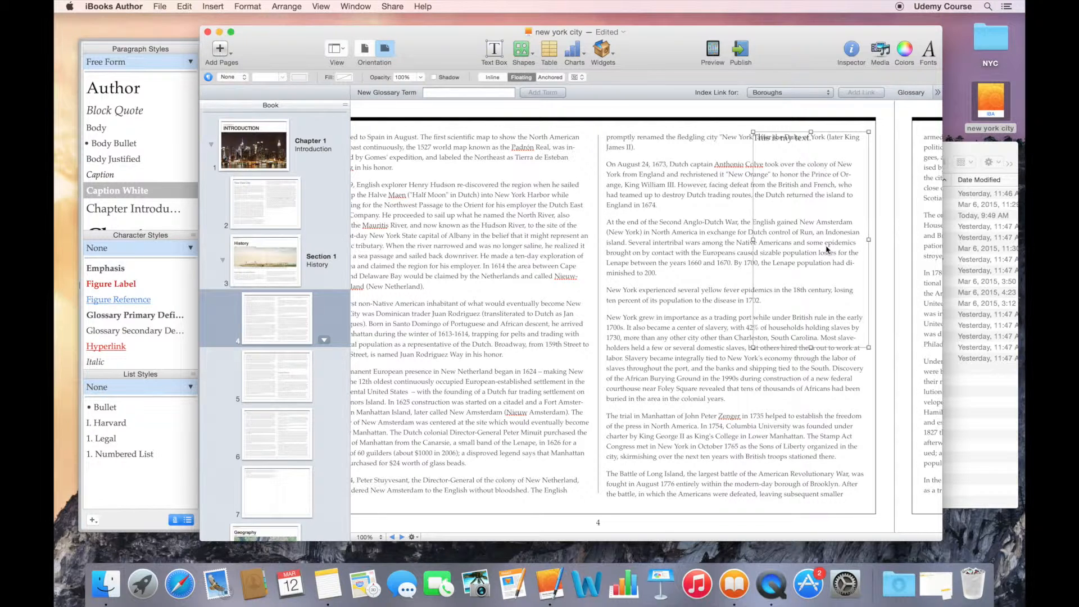
pyautogui.click(853, 51)
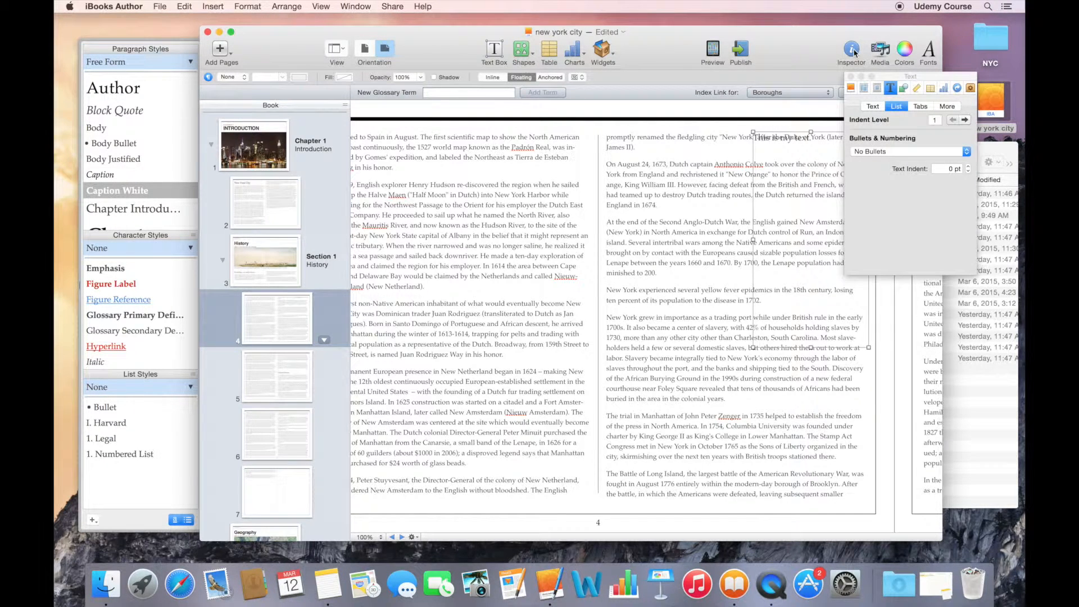
# Step: Turn on 'Object causes wrap' in the Inspector's Wrap settings for the text box
pyautogui.click(877, 89)
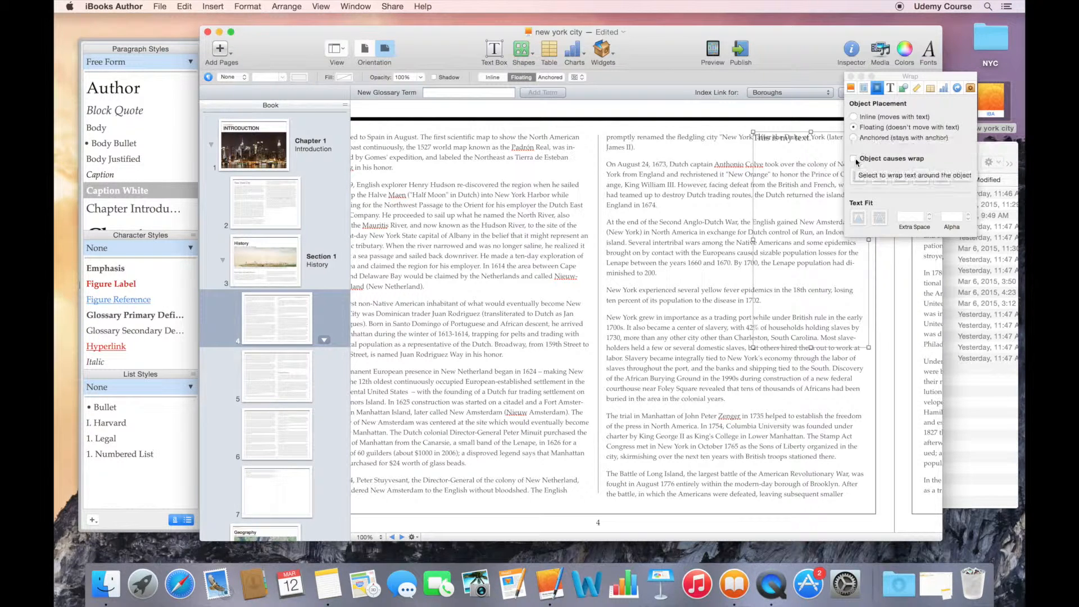
pyautogui.click(854, 160)
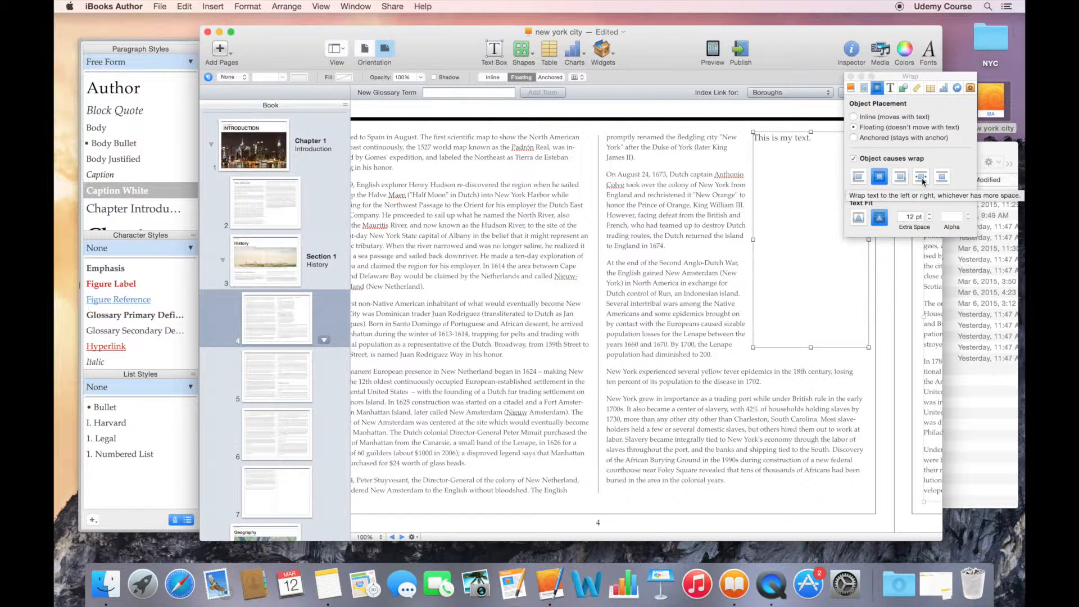
# Step: Move the box to the right column's top, wrap text above and below, and set width to about 426 pt
pyautogui.click(921, 177)
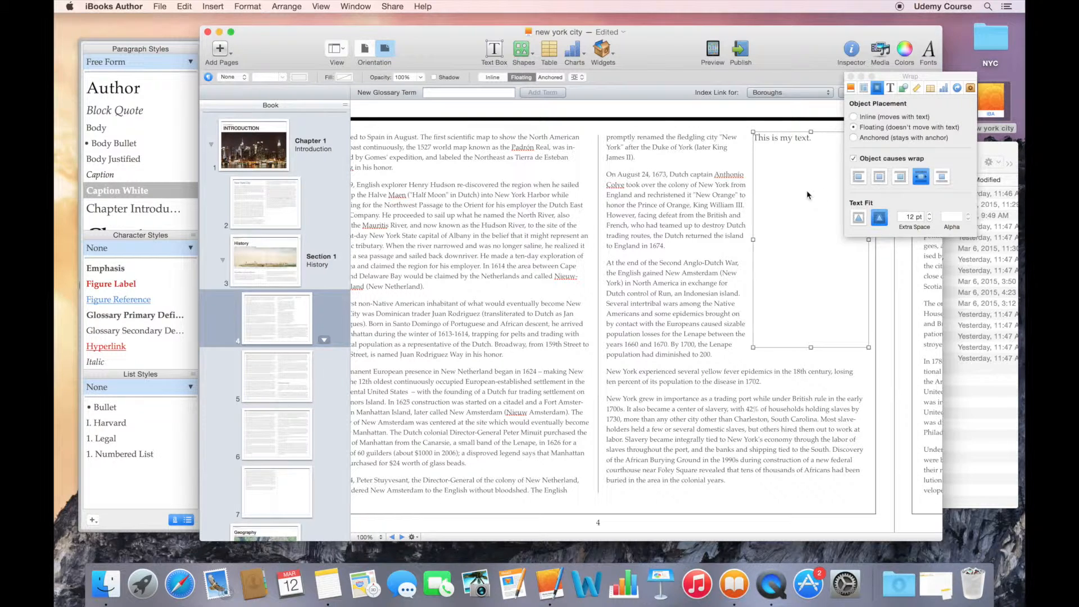
pyautogui.moveTo(783, 199); pyautogui.dragTo(639, 205)
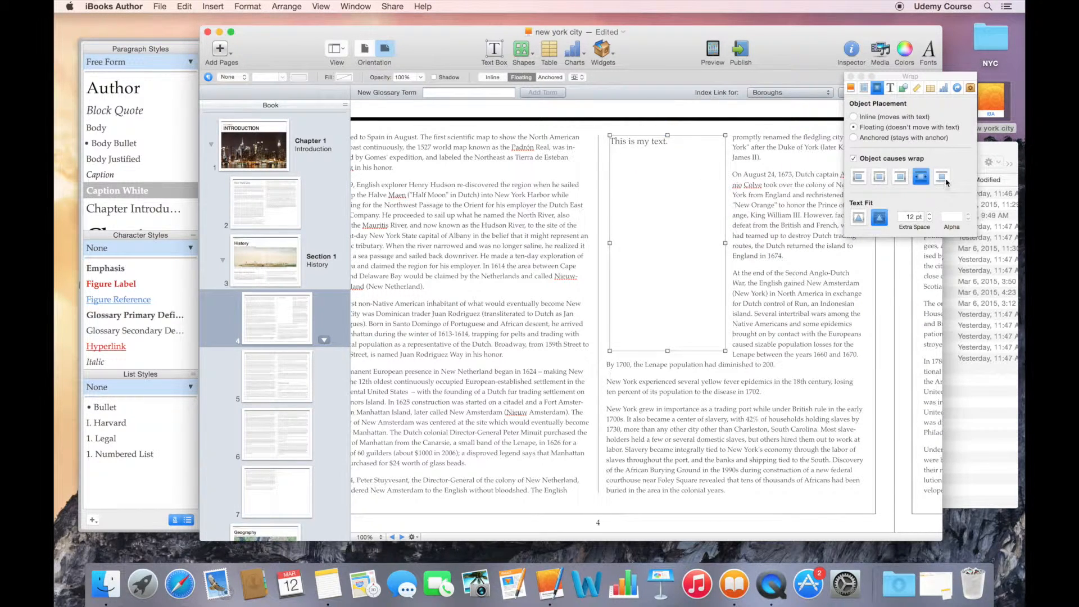
pyautogui.click(943, 177)
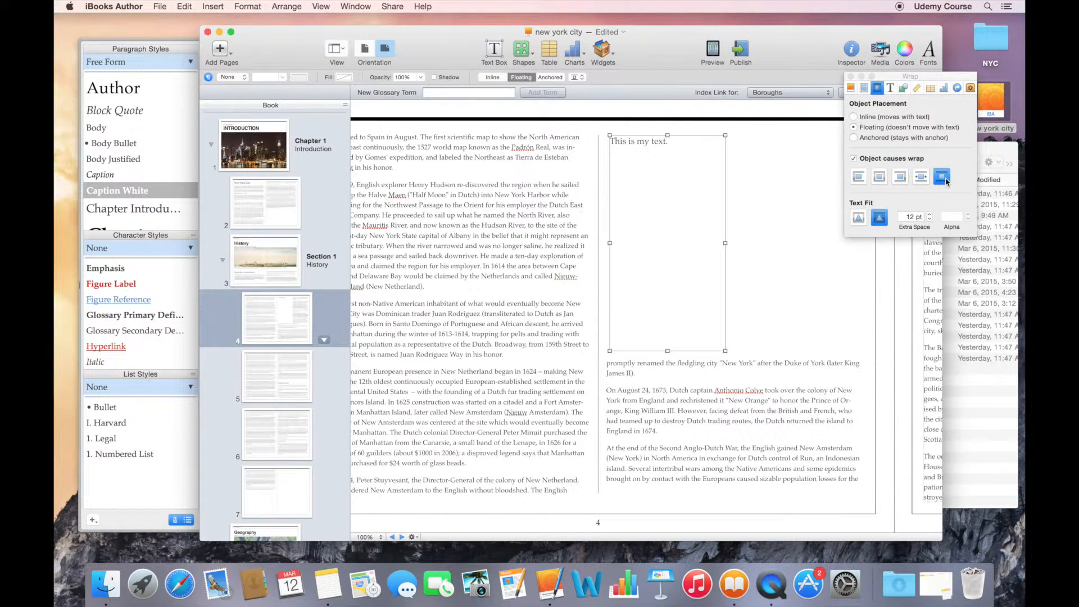
pyautogui.moveTo(725, 243); pyautogui.dragTo(856, 251)
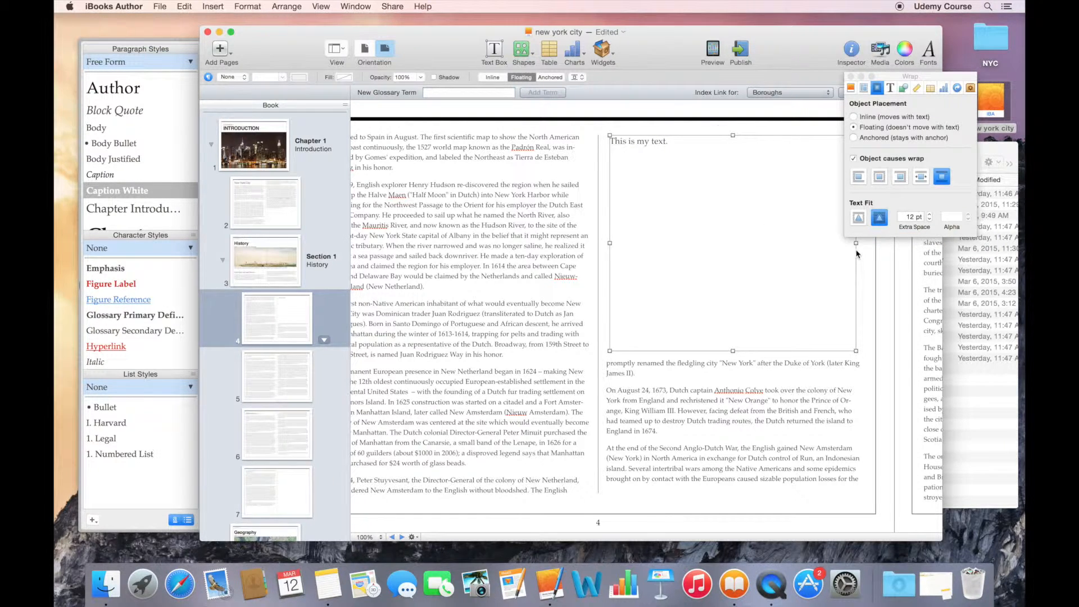
pyautogui.moveTo(857, 243); pyautogui.dragTo(732, 249)
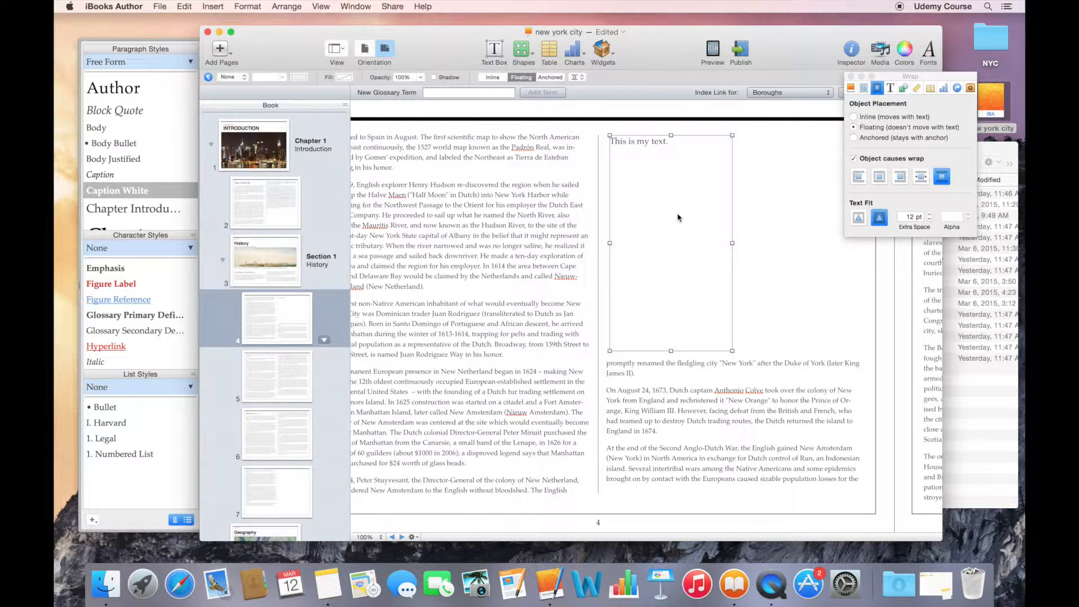
# Step: Delete the text box, insert a callout shape, and type 'This is my text' inside it
pyautogui.press('Delete')
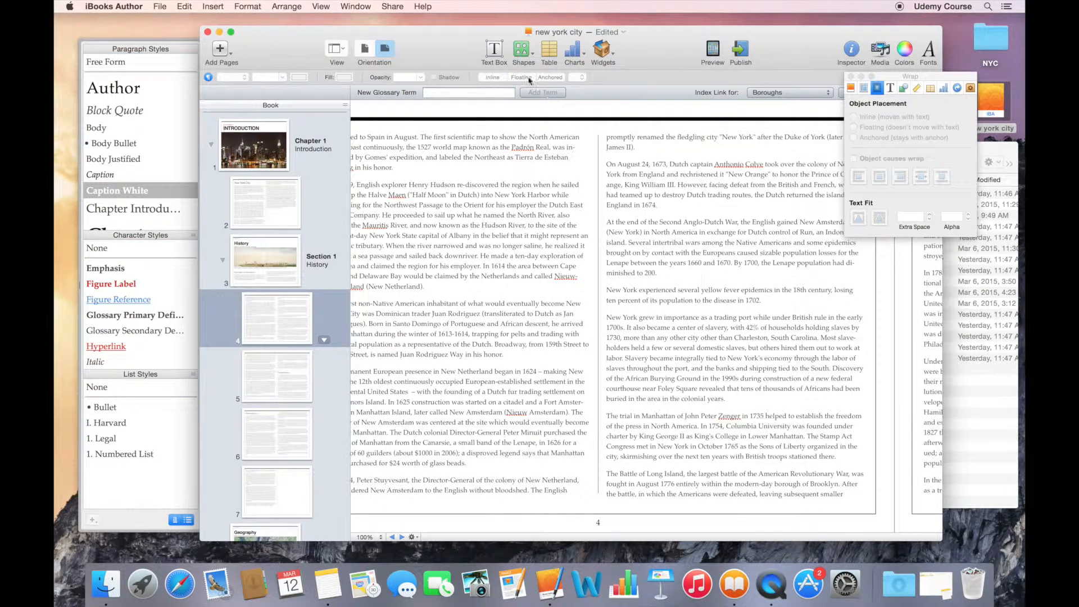
pyautogui.click(524, 49)
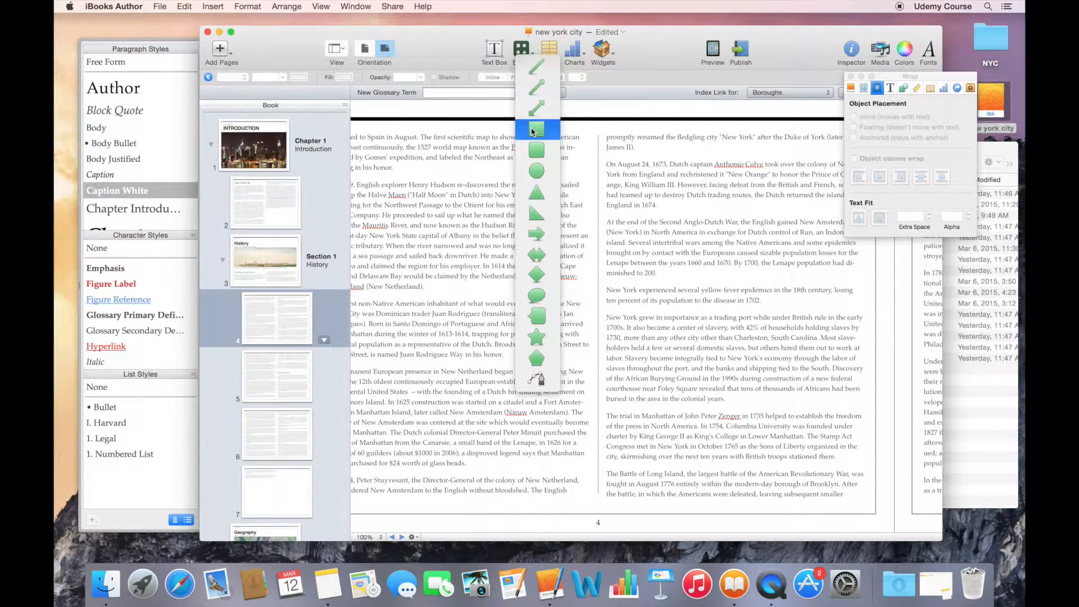
pyautogui.click(538, 317)
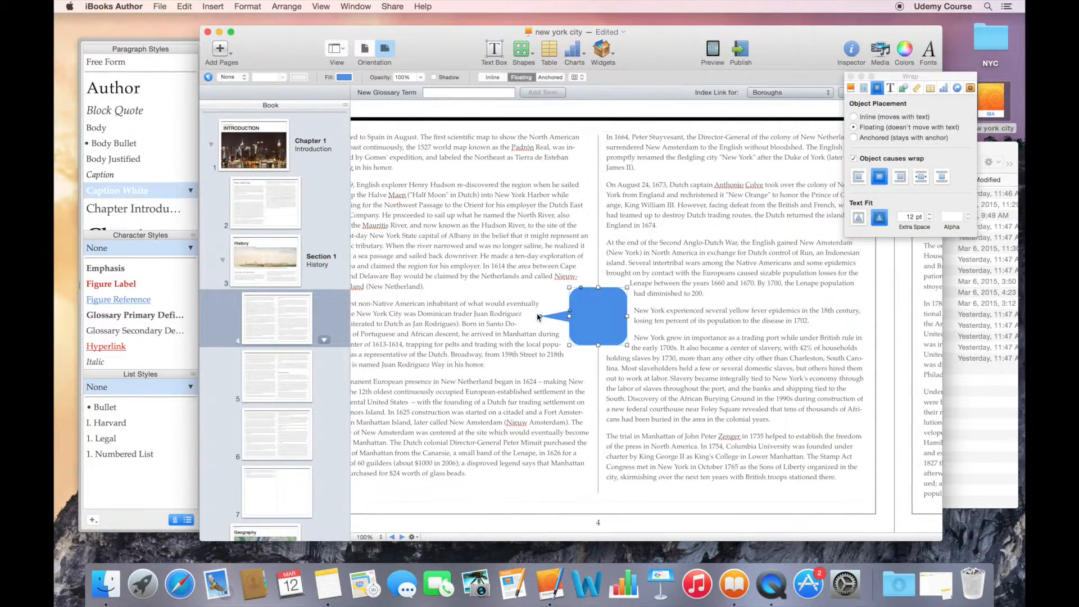
pyautogui.doubleClick(593, 309)
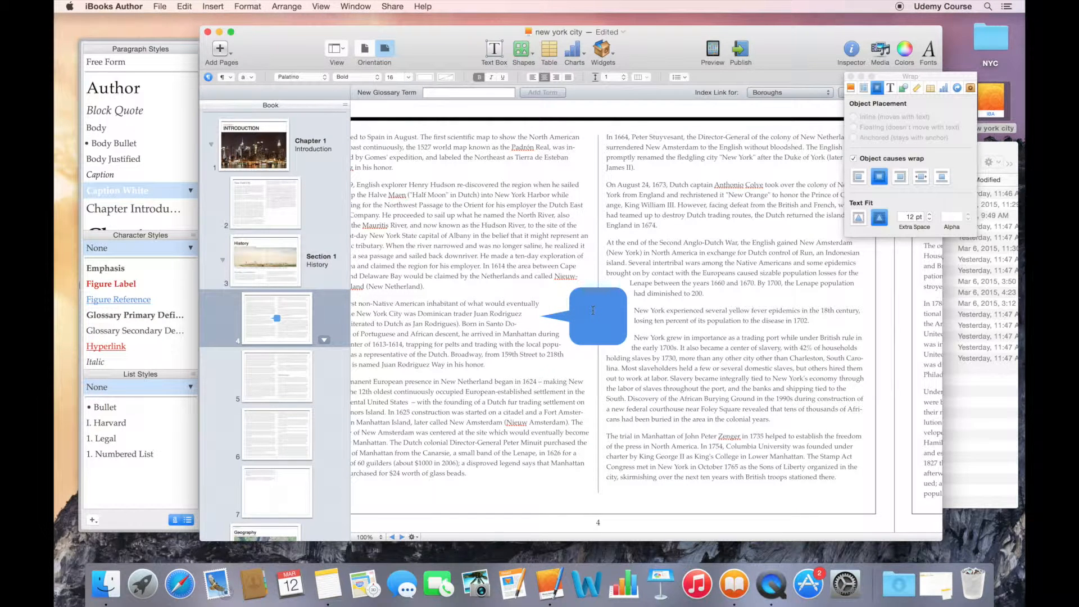
pyautogui.write('This is my text')
# Step: Trim the callout text, removing the trailing period and the space between 'my' and 'text'
pyautogui.click(616, 294)
pyautogui.click(625, 339)
pyautogui.press('BackSpace')
pyautogui.click(568, 323)
pyautogui.press('BackSpace')
# Step: Undo the callout text edits and delete the callout shape from page 4
pyautogui.press('super+a')
pyautogui.press('super+x')
pyautogui.press('BackSpace')
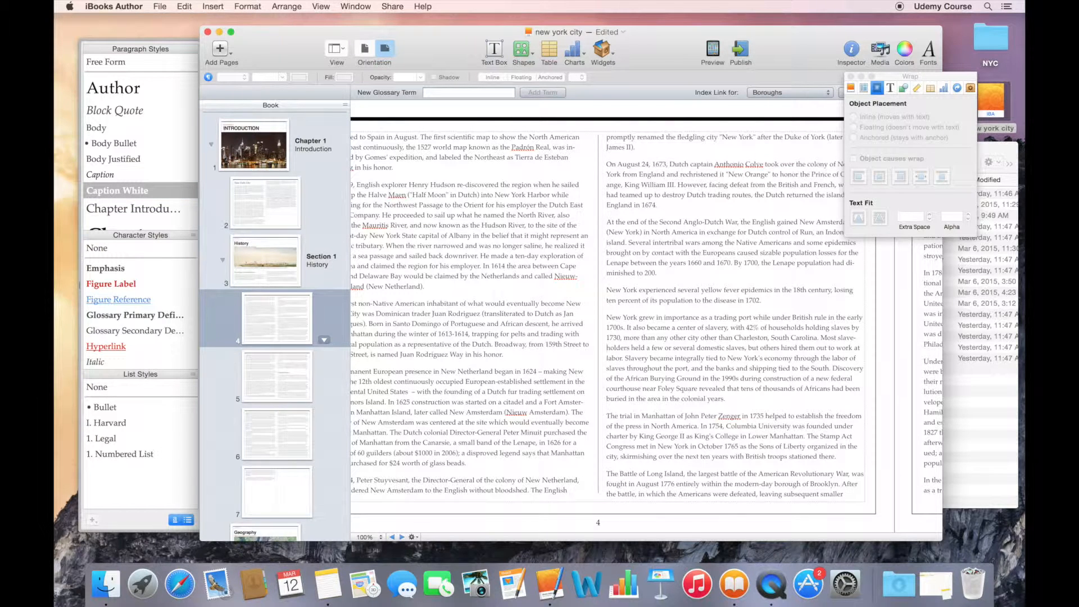